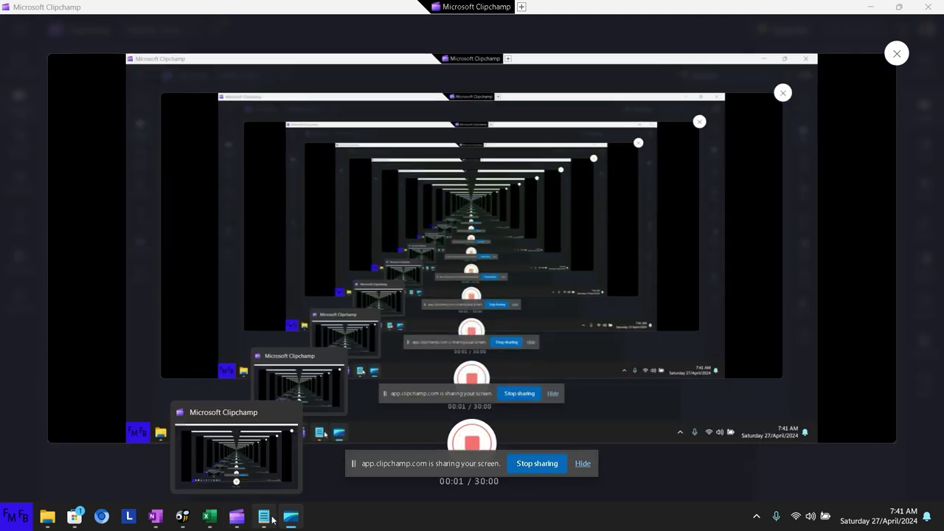
# Type 'You can create slicers using regular tables or pivot tables, although if you use'
pyautogui.click(270, 518)
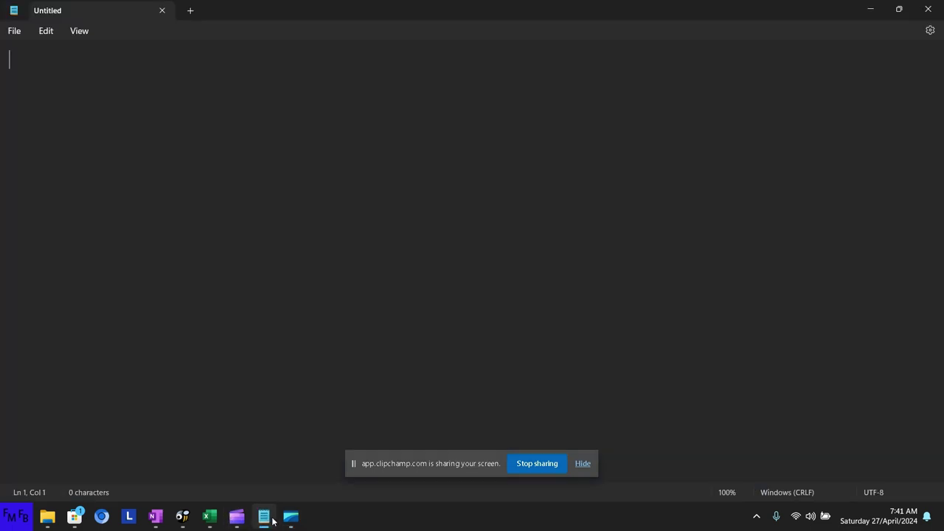
pyautogui.write('S')
pyautogui.press('BackSpace')
pyautogui.write('You ca')
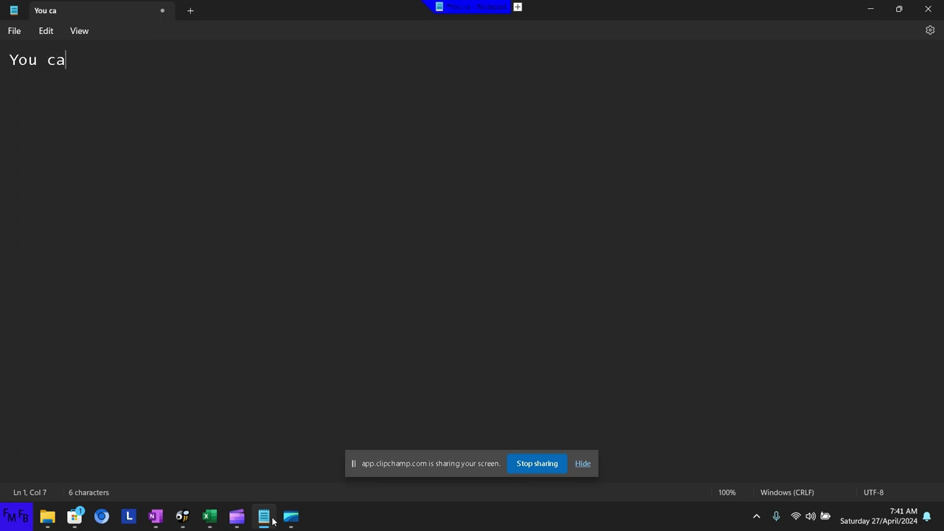
pyautogui.write('r')
pyautogui.press('BackSpace')
pyautogui.write('n cr')
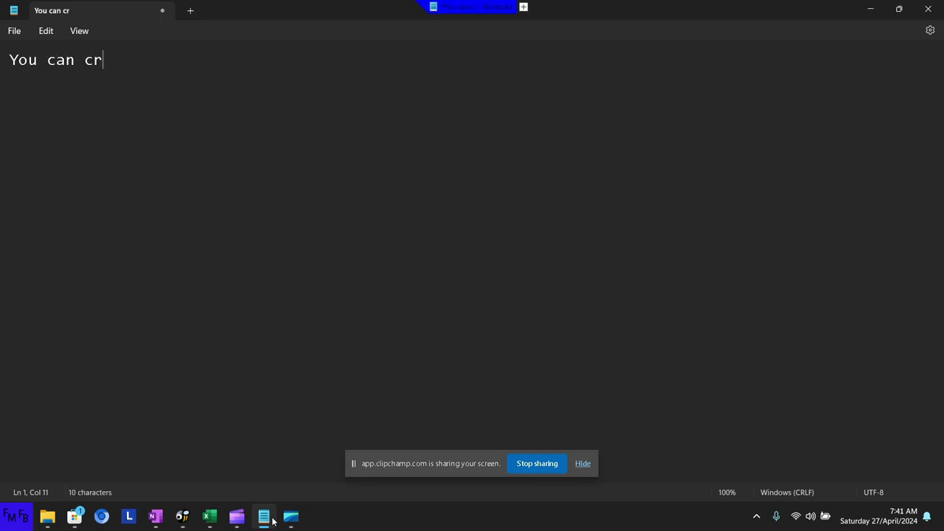
pyautogui.write('eate slice')
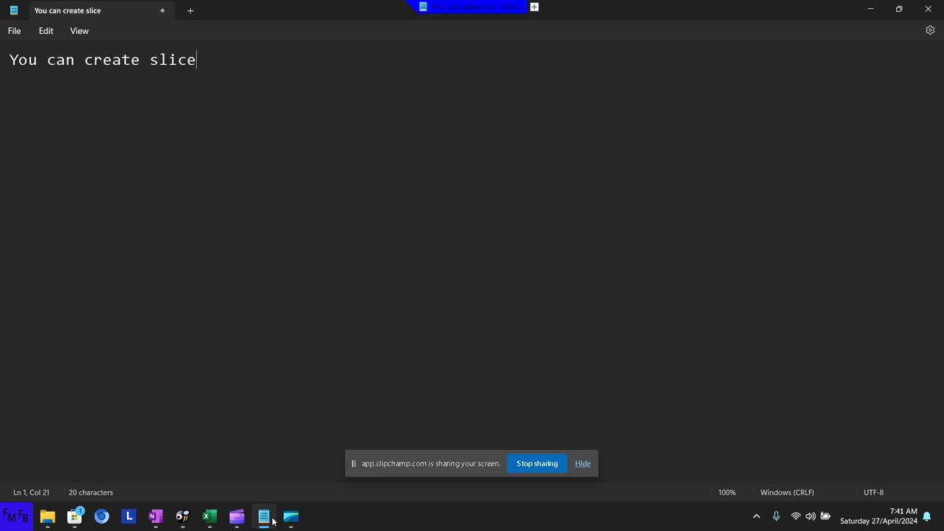
pyautogui.write('rs ')
pyautogui.write('in')
pyautogui.press('BackSpace')
pyautogui.press('BackSpace')
pyautogui.write('using ')
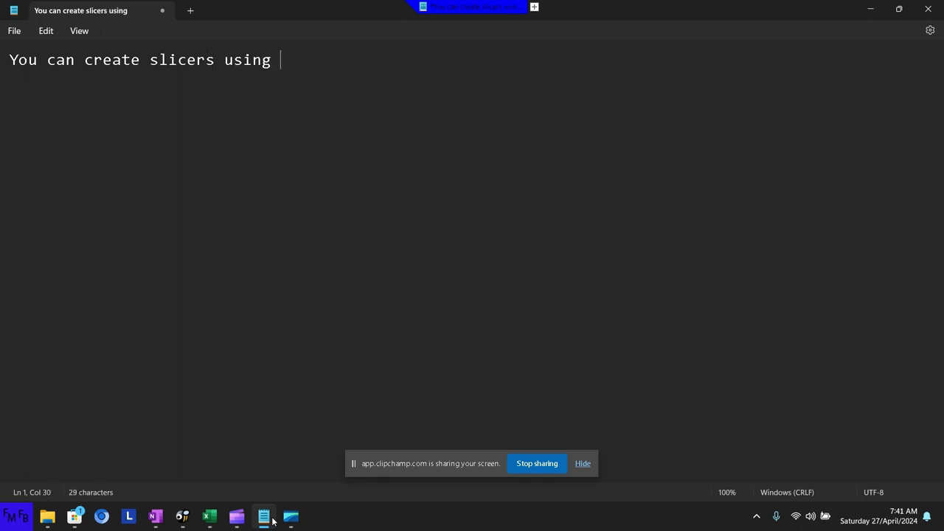
pyautogui.write('reg')
pyautogui.write('ular tab')
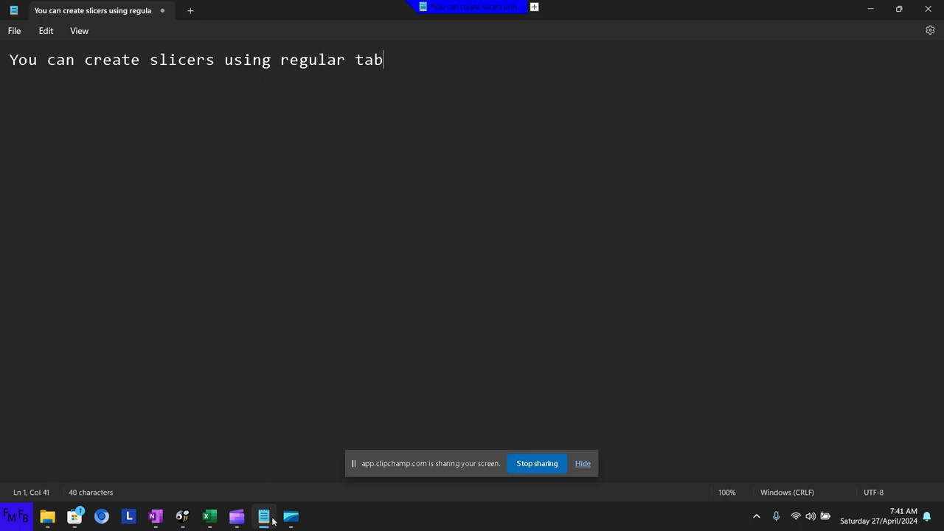
pyautogui.write('les or pi')
pyautogui.write('vot tabl')
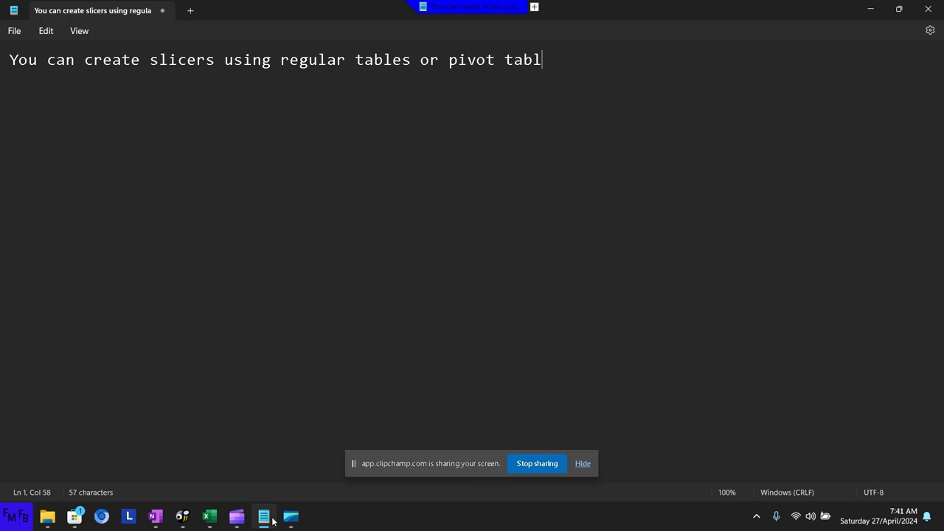
pyautogui.write('es, altho')
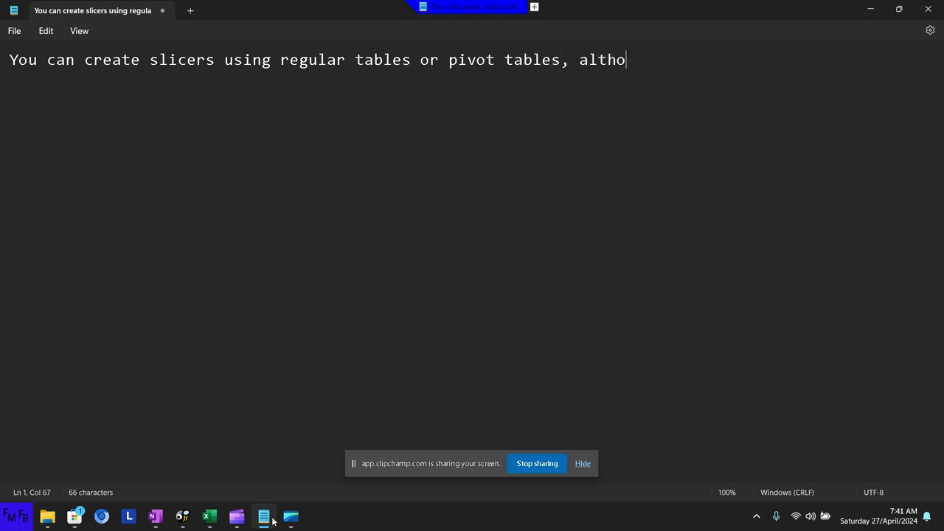
pyautogui.write('ugh if ')
pyautogui.write('you use ta')
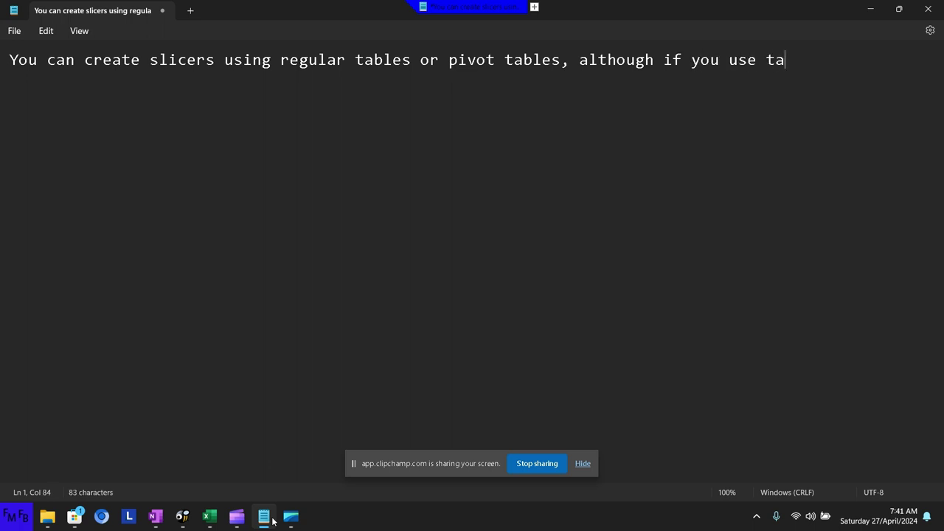
pyautogui.write('bles')
# Finish with 'pivot tables…use a single slicer to filter multiple graphs./' and begin the Spanish
pyautogui.press('BackSpace')
pyautogui.press('BackSpace')
pyautogui.press('BackSpace')
pyautogui.press('BackSpace')
pyautogui.press('BackSpace')
pyautogui.press('BackSpace')
pyautogui.write('pivot ')
pyautogui.write('table')
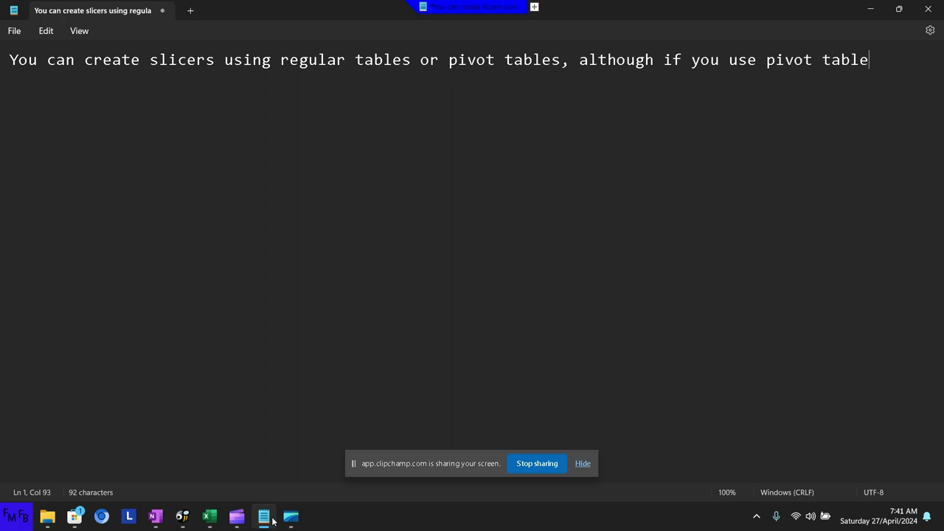
pyautogui.write('s, ')
pyautogui.write('you ')
pyautogui.write('can ')
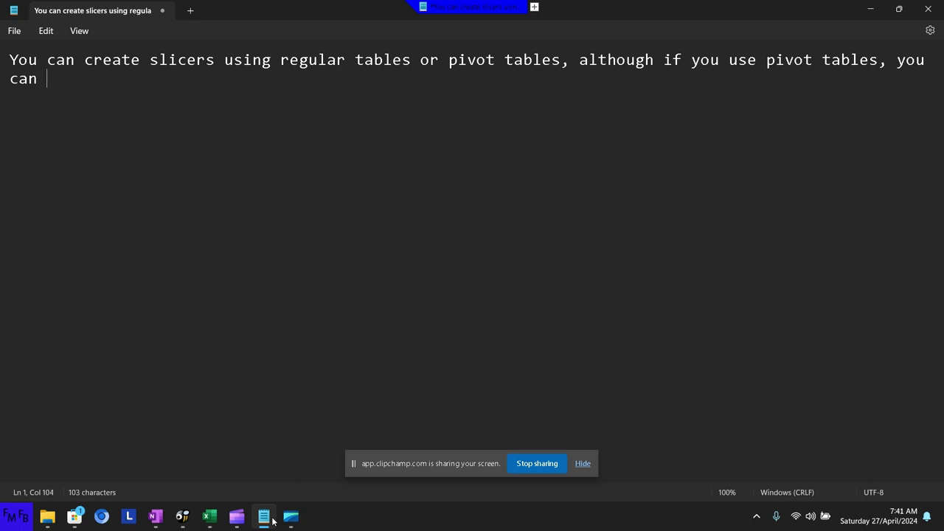
pyautogui.write('relat')
pyautogui.write('e')
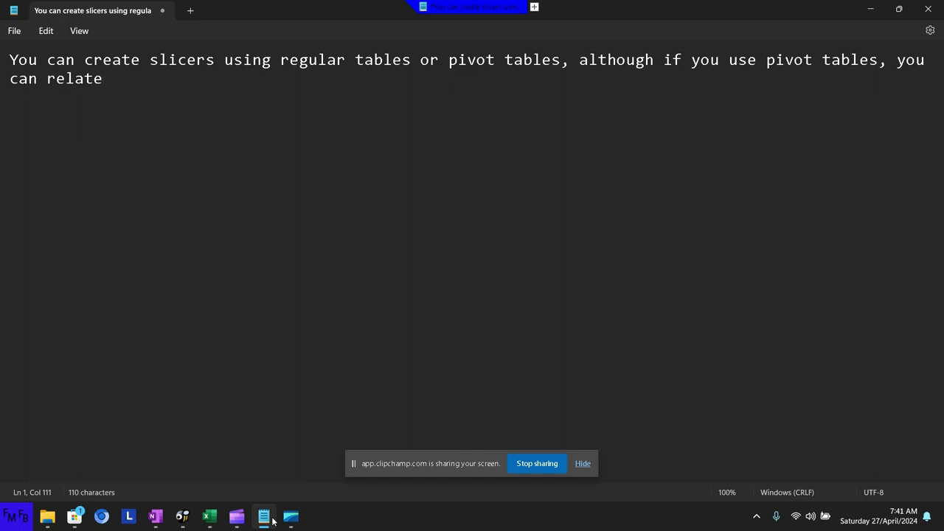
pyautogui.write(' graphs')
pyautogui.write(' from other ')
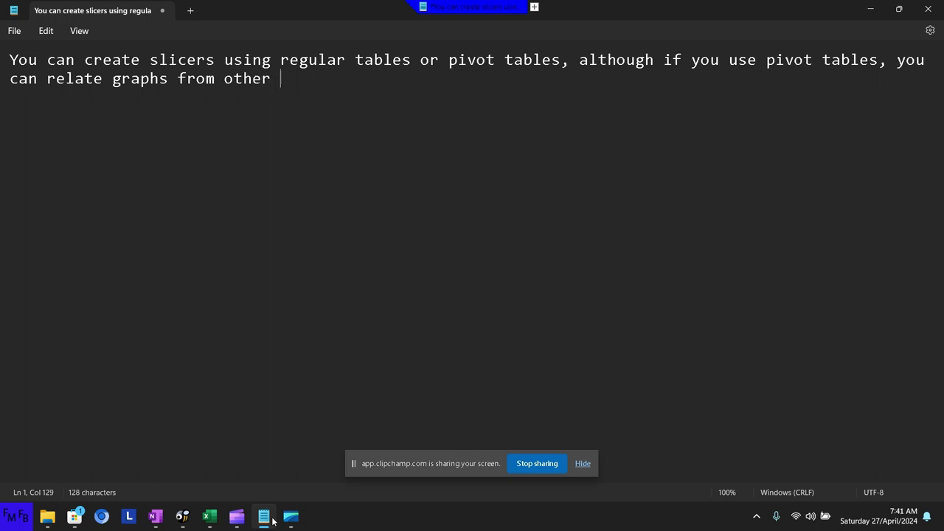
pyautogui.write('pivo')
pyautogui.press('BackSpace')
pyautogui.press('BackSpace')
pyautogui.press('BackSpace')
pyautogui.press('BackSpace')
pyautogui.press('BackSpace')
pyautogui.press('BackSpace')
pyautogui.press('BackSpace')
pyautogui.press('BackSpace')
pyautogui.press('BackSpace')
pyautogui.press('BackSpace')
pyautogui.write('co')
pyautogui.write('pies of ')
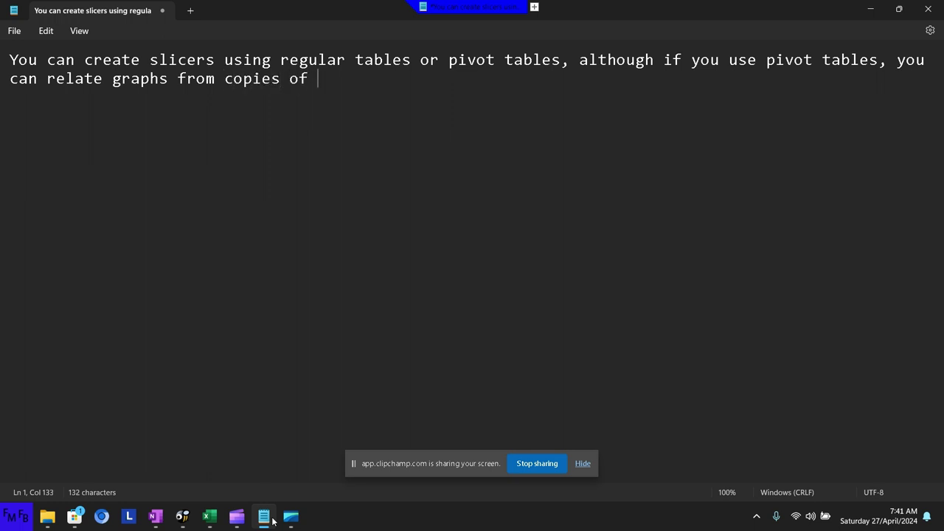
pyautogui.write('the same p')
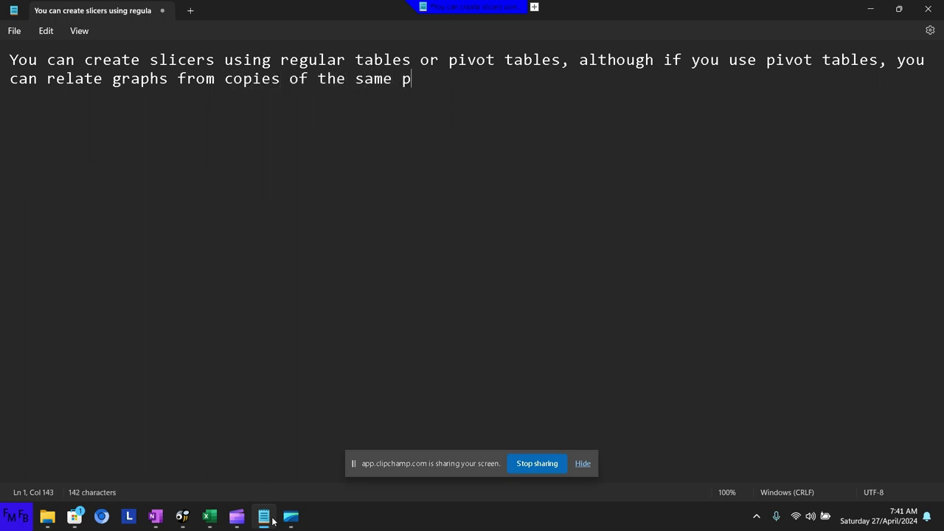
pyautogui.write('ivot tab')
pyautogui.write('le ')
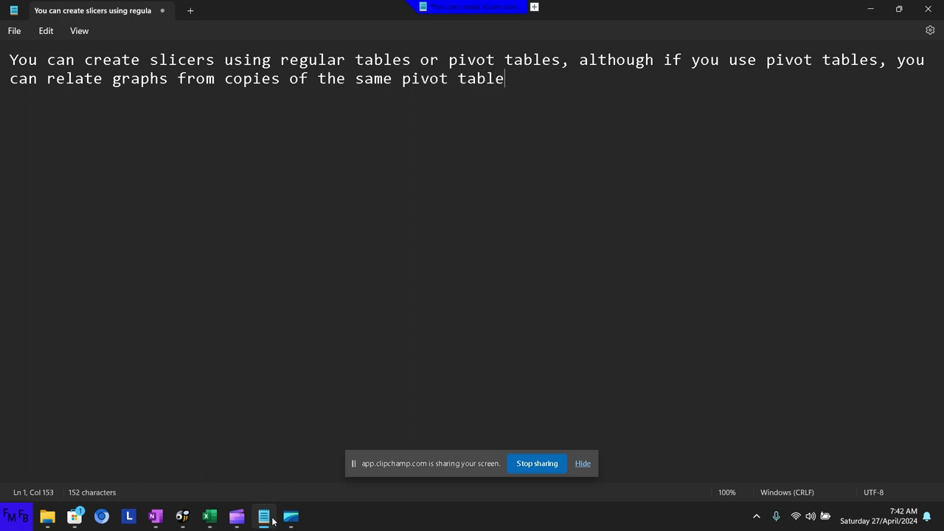
pyautogui.write(', so you ')
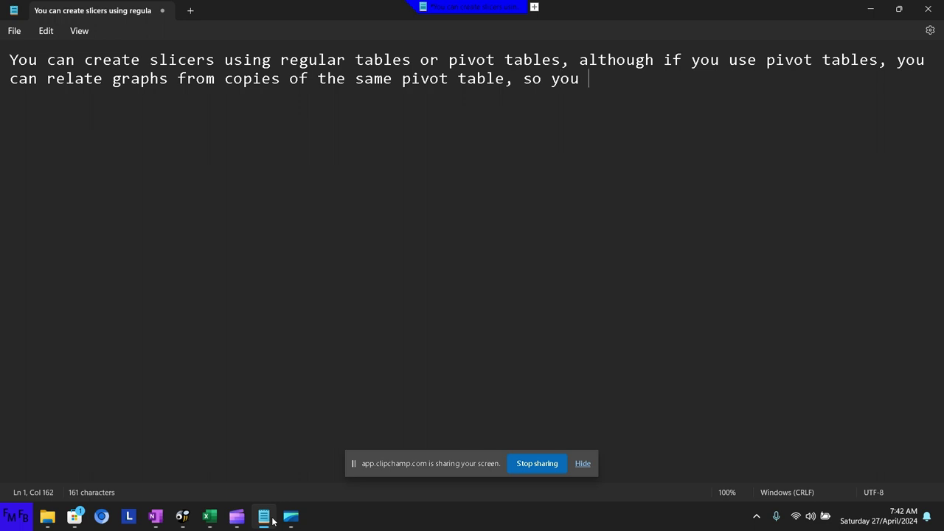
pyautogui.write('can use th')
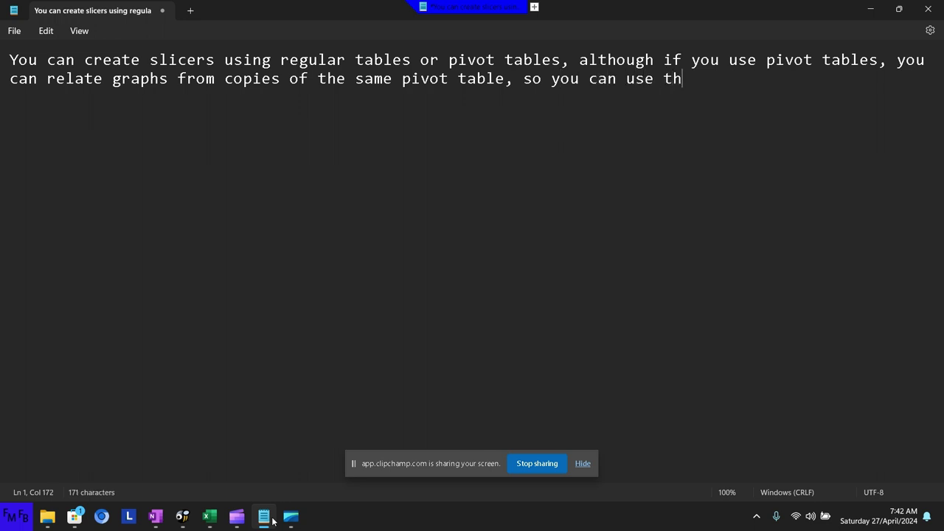
pyautogui.write('e same')
pyautogui.press('BackSpace')
pyautogui.press('BackSpace')
pyautogui.press('BackSpace')
pyautogui.press('BackSpace')
pyautogui.press('BackSpace')
pyautogui.press('BackSpace')
pyautogui.press('BackSpace')
pyautogui.press('BackSpace')
pyautogui.write('a single ')
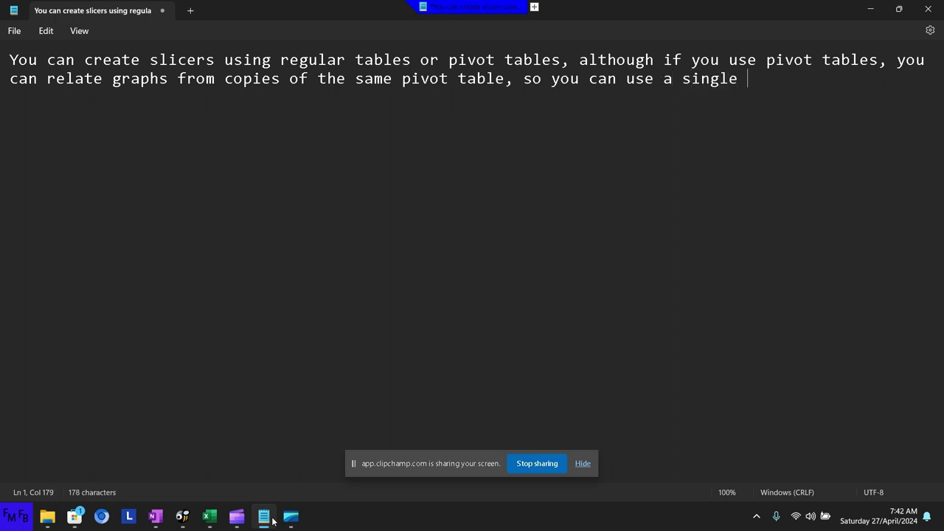
pyautogui.write('slicer to ')
pyautogui.write('filter ')
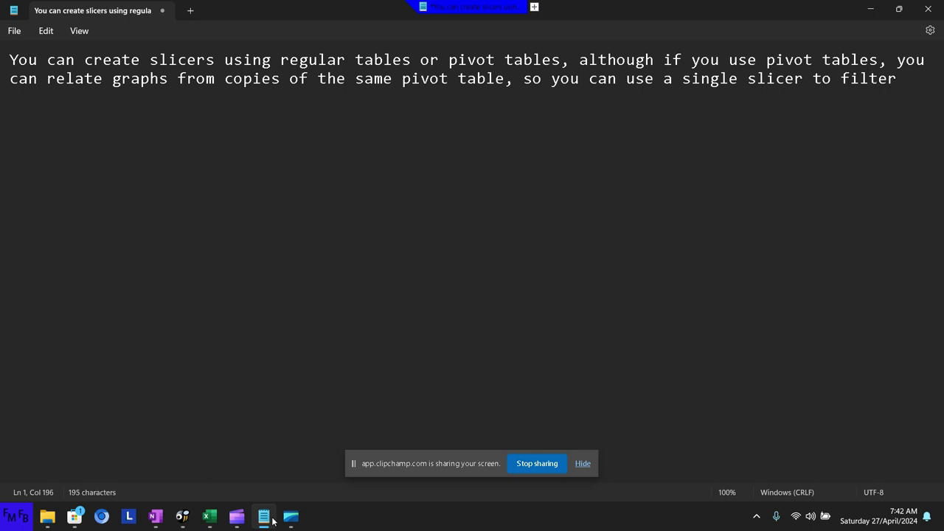
pyautogui.write('multipl')
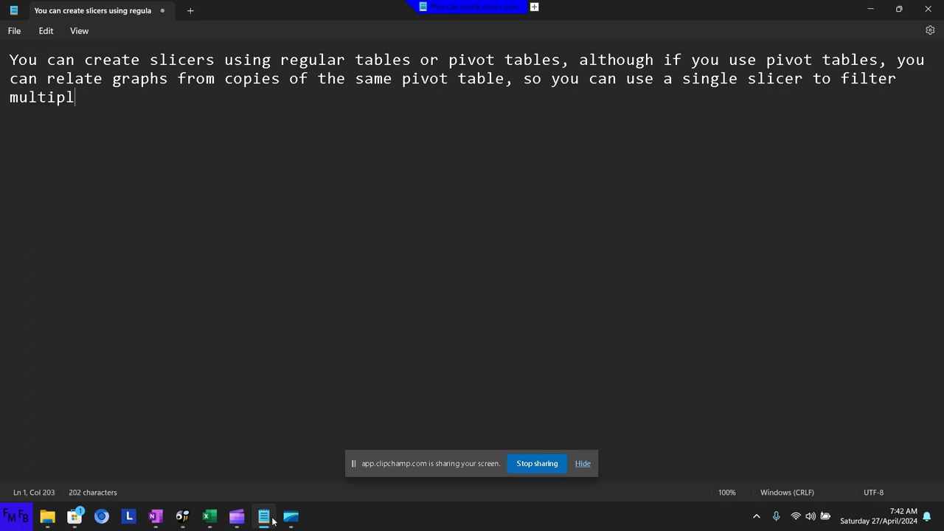
pyautogui.write('e graphs')
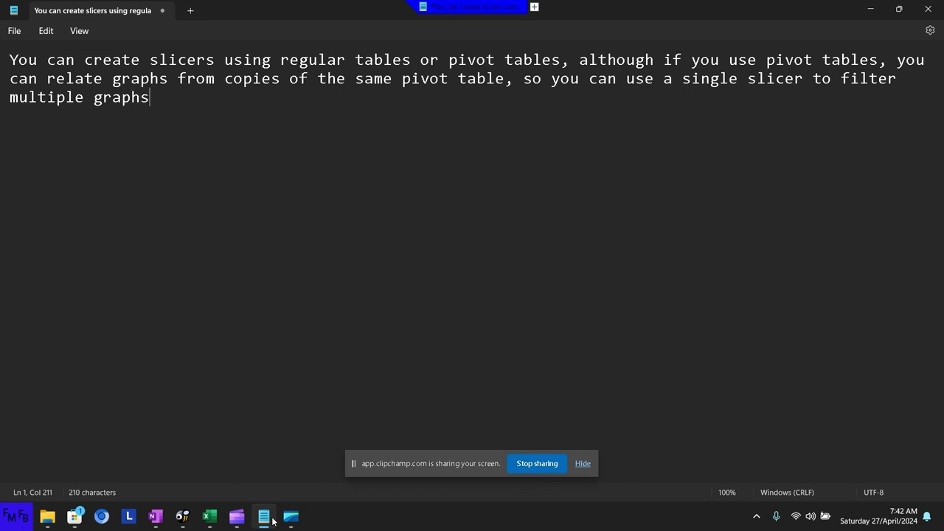
pyautogui.write('./U')
pyautogui.write('ste')
pyautogui.write('d puede ')
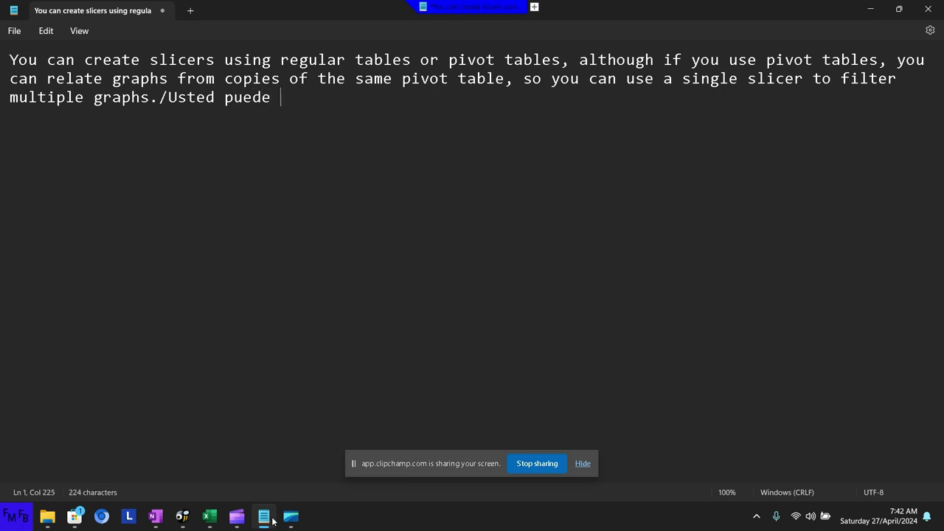
pyautogui.write('crear ')
pyautogui.write('slicers us')
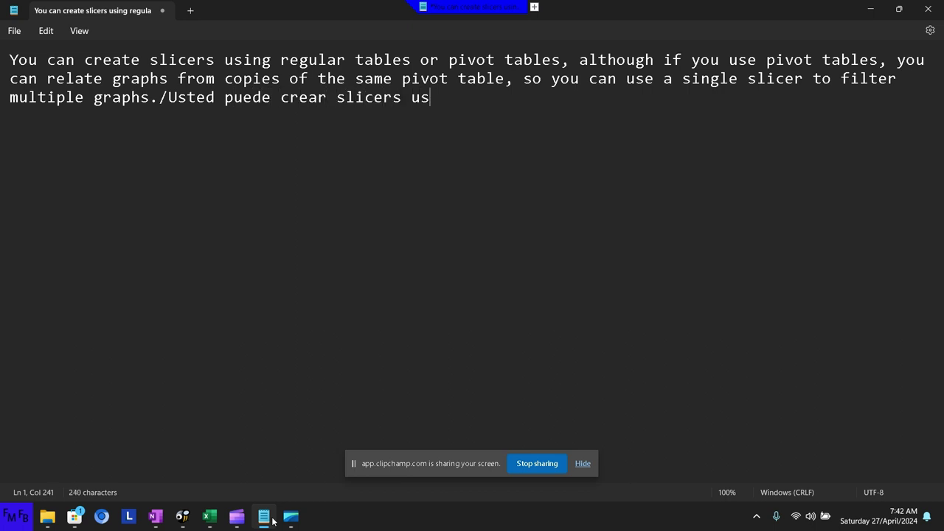
pyautogui.write('ando ')
pyautogui.write('tablas ')
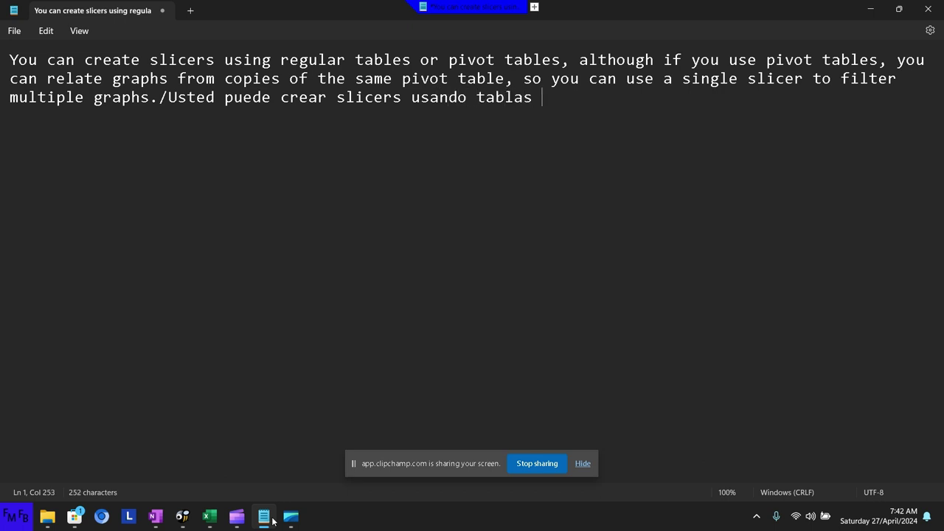
pyautogui.write('regula')
pyautogui.write('res o tab')
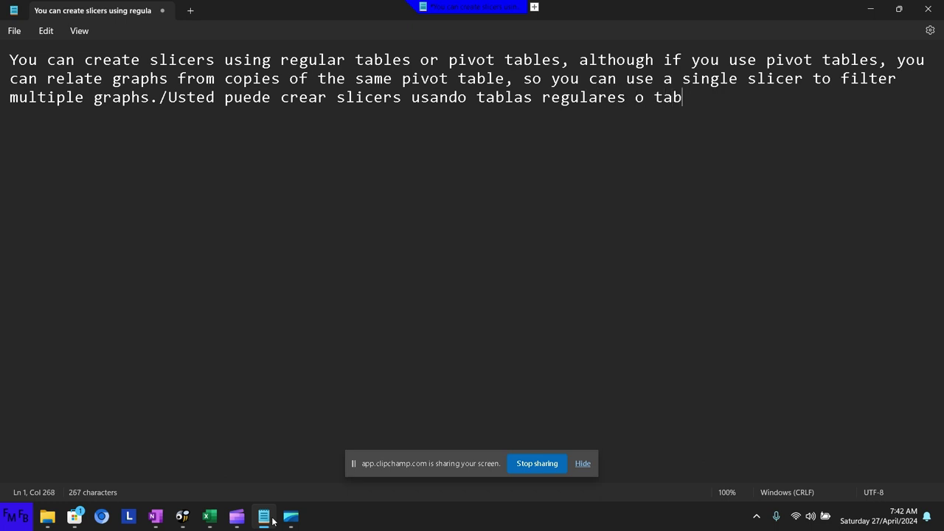
pyautogui.write('las pivo')
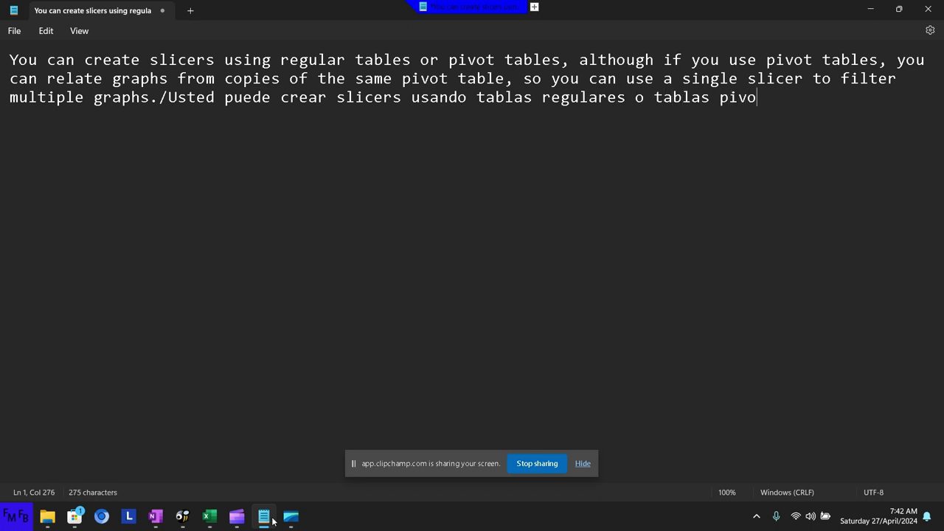
pyautogui.write('te, sine')
# Continue the Spanish from 'No obstante, si usa tablas pivote' through 'controlar multiple gráficas con el mismo slicer'
pyautogui.press('BackSpace')
pyautogui.press('BackSpace')
pyautogui.press('BackSpace')
pyautogui.press('BackSpace')
pyautogui.press('BackSpace')
pyautogui.write('n oobs')
pyautogui.write('tante')
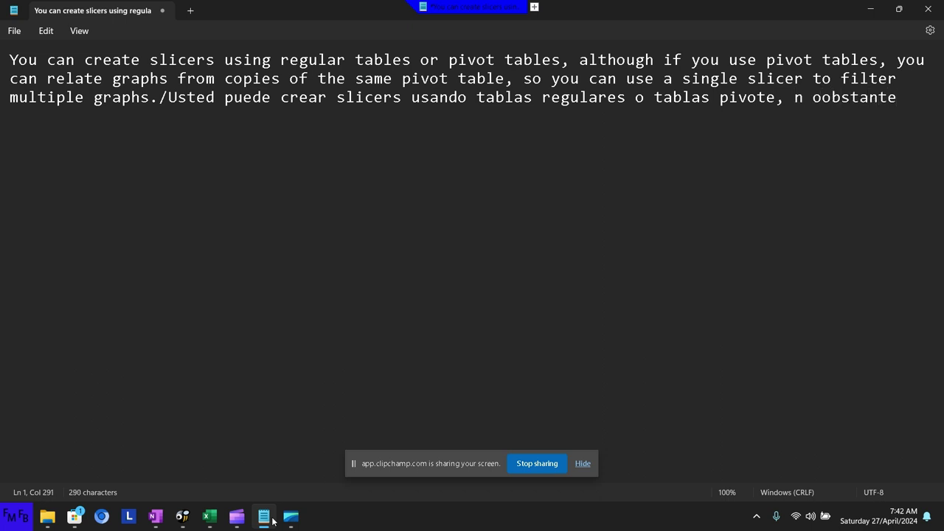
pyautogui.write(', si usa ')
pyautogui.write('tablas piv')
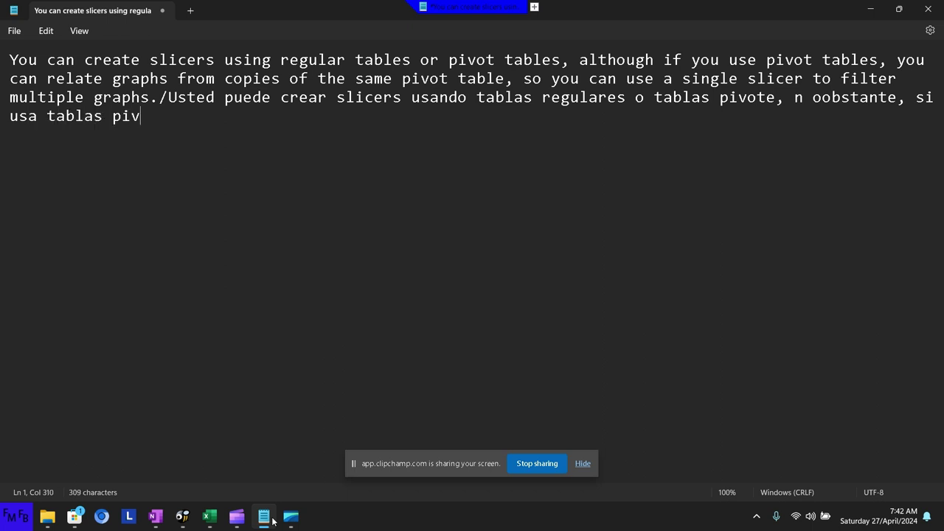
pyautogui.write('ote, va')
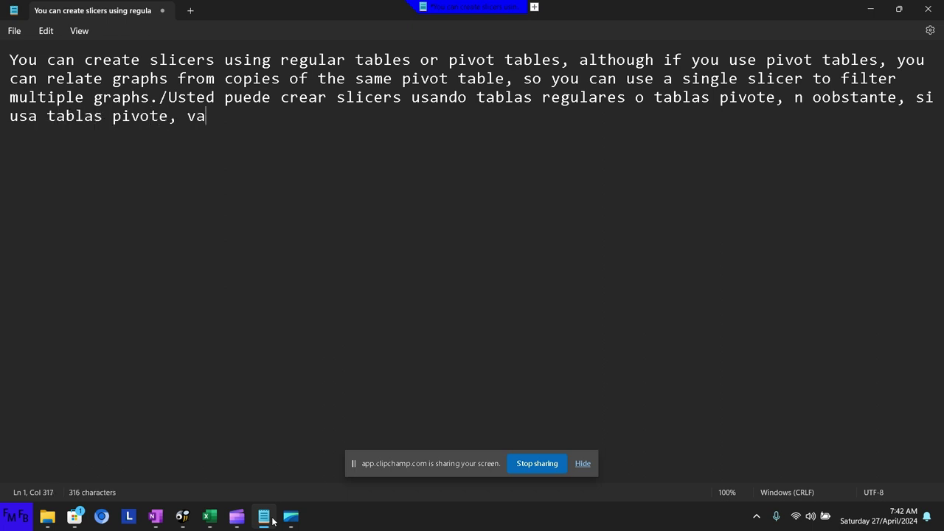
pyautogui.write(' a poder r')
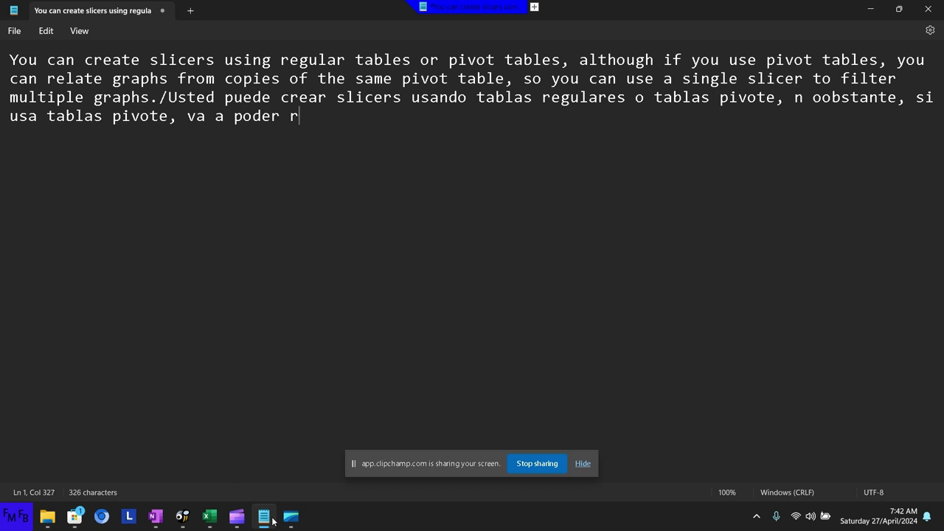
pyautogui.write('elacioa')
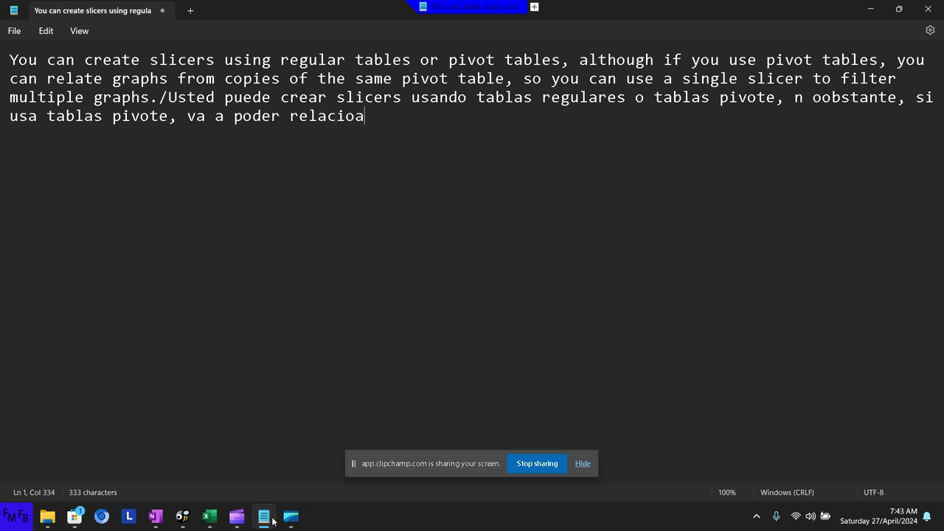
pyautogui.press('BackSpace')
pyautogui.write('nar el ')
pyautogui.write('slice')
pyautogui.write('r co')
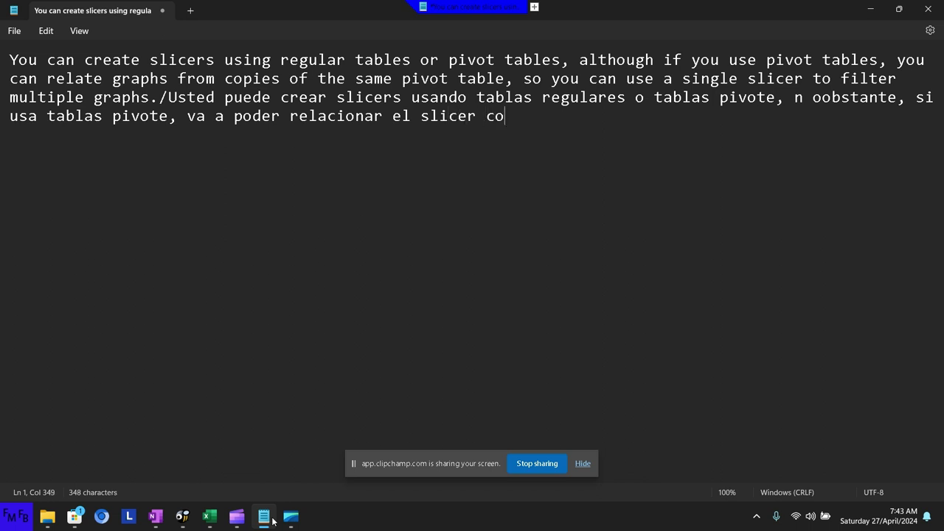
pyautogui.write('n ')
pyautogui.write('ot')
pyautogui.write('ra')
pyautogui.press('BackSpace')
pyautogui.press('BackSpace')
pyautogui.press('BackSpace')
pyautogui.press('BackSpace')
pyautogui.write('duplica')
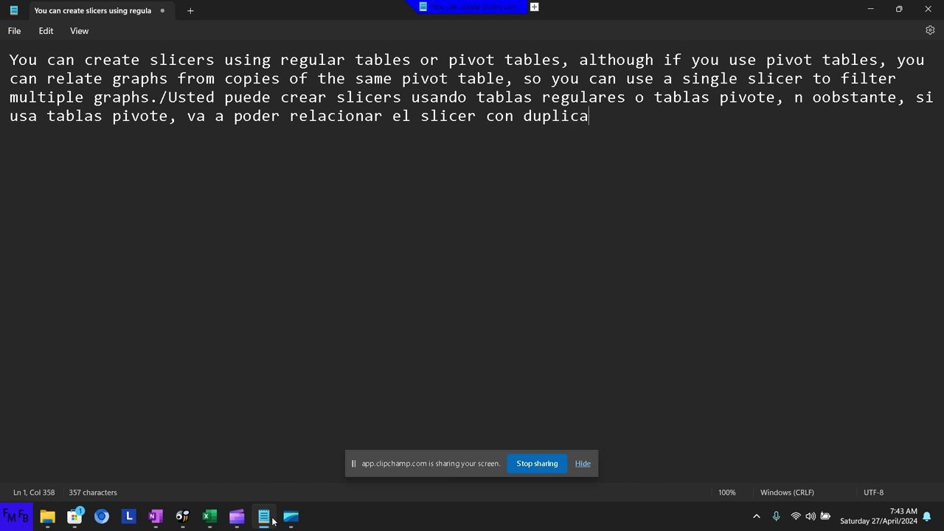
pyautogui.write('dos de la msi')
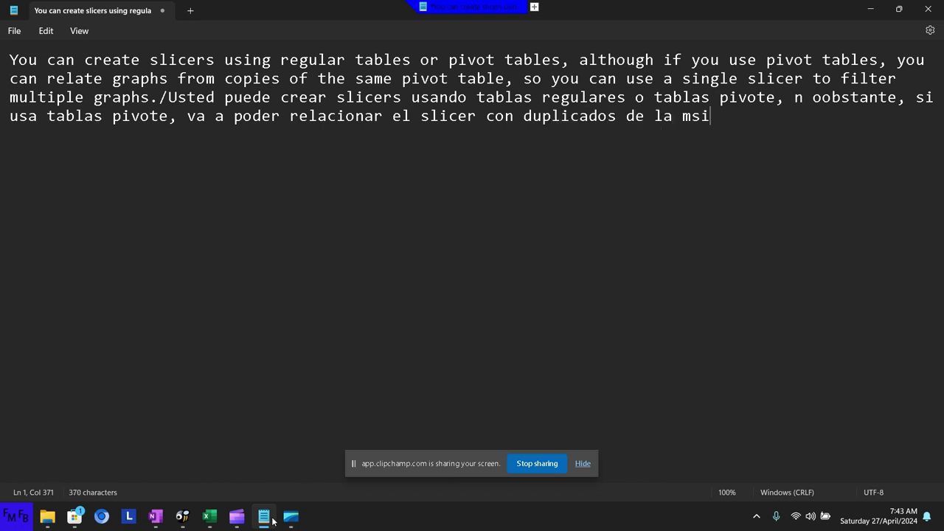
pyautogui.write('ma tabla ')
pyautogui.write('pivote, ')
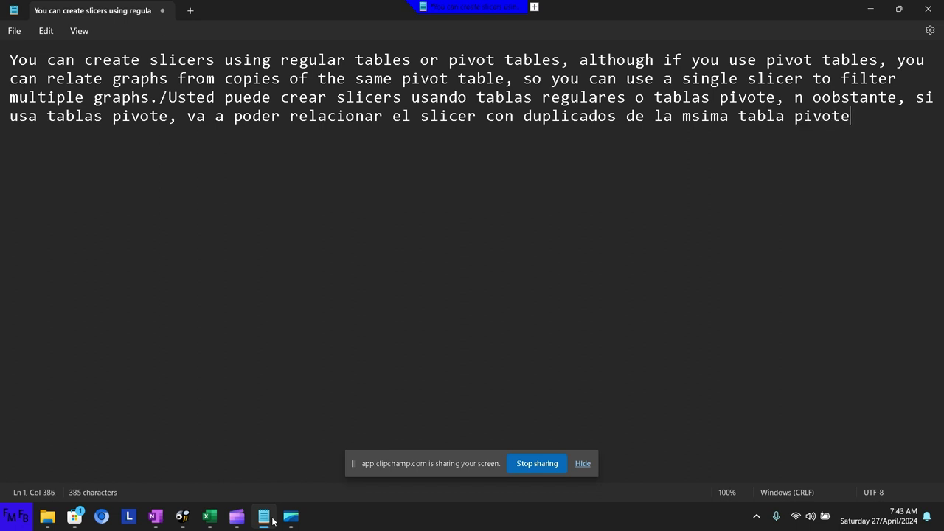
pyautogui.write('para pode')
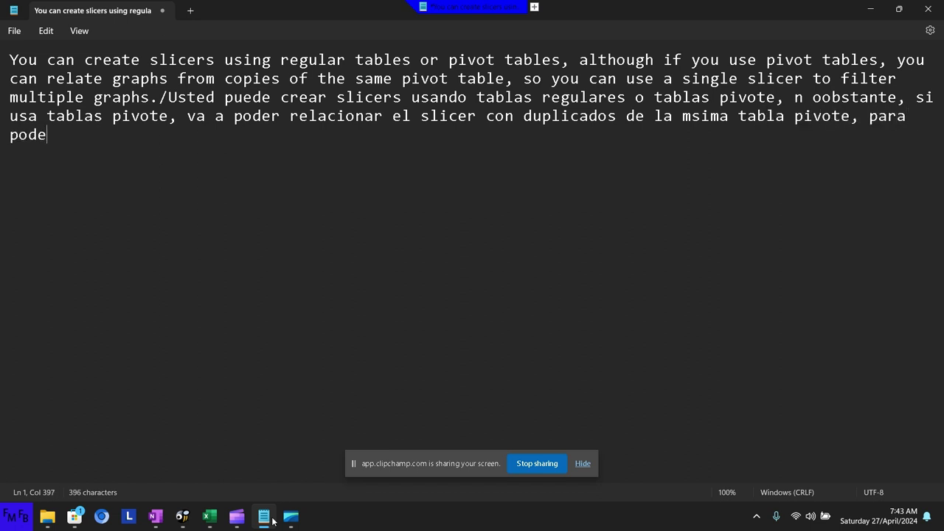
pyautogui.write('r contr')
pyautogui.write('olar mul')
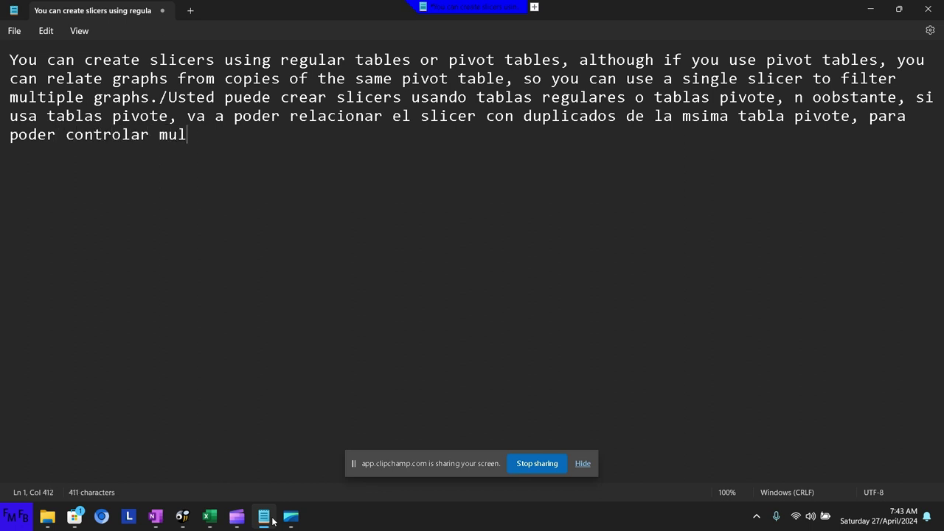
pyautogui.write('tiple gr')
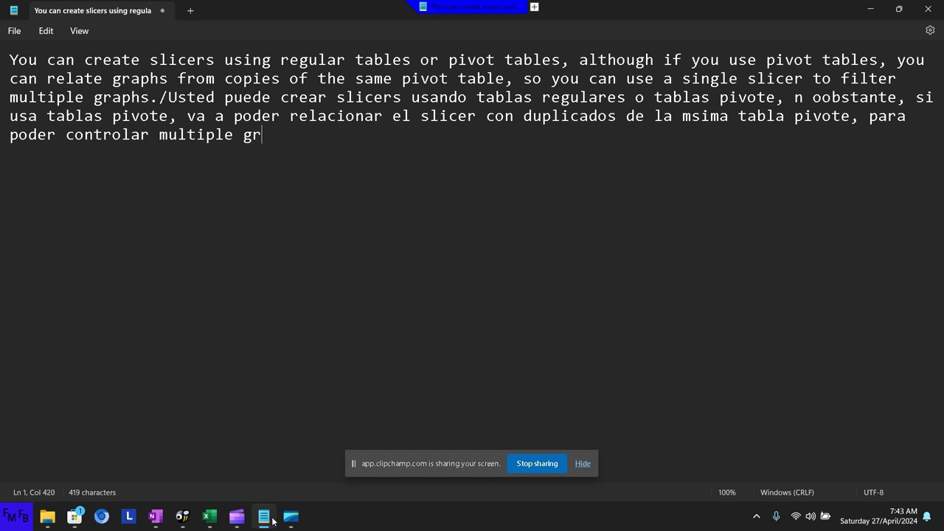
pyautogui.write('á')
pyautogui.write('ficas ')
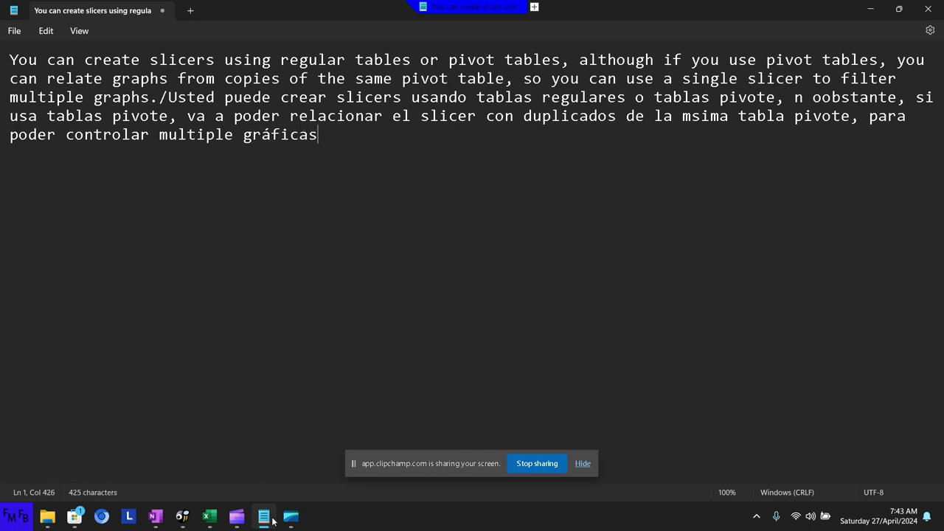
pyautogui.write('con el m')
pyautogui.write('ismo slicer.')
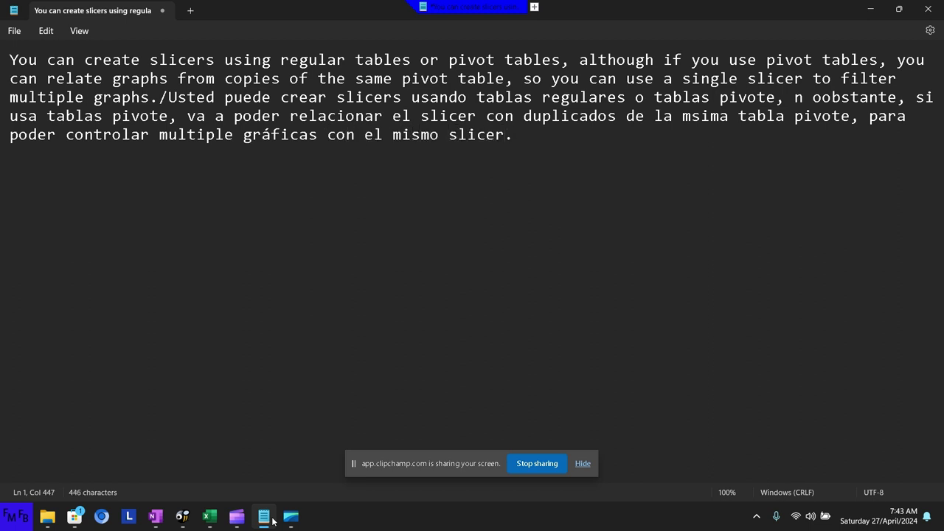
pyautogui.hotkey('alt', 'Tab')
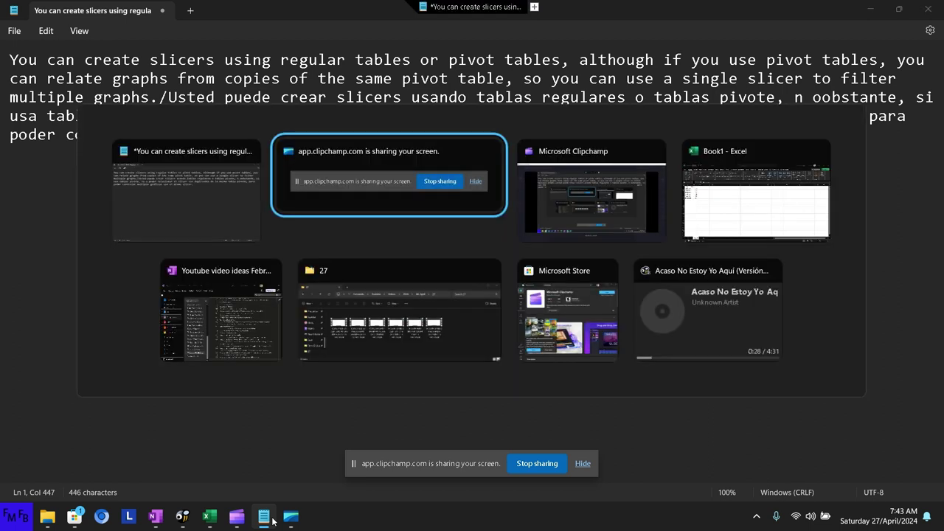
# Create a pivot table from the data range on a new sheet, with Country rows and Sum of Value
pyautogui.press('Tab')
pyautogui.press('Tab')
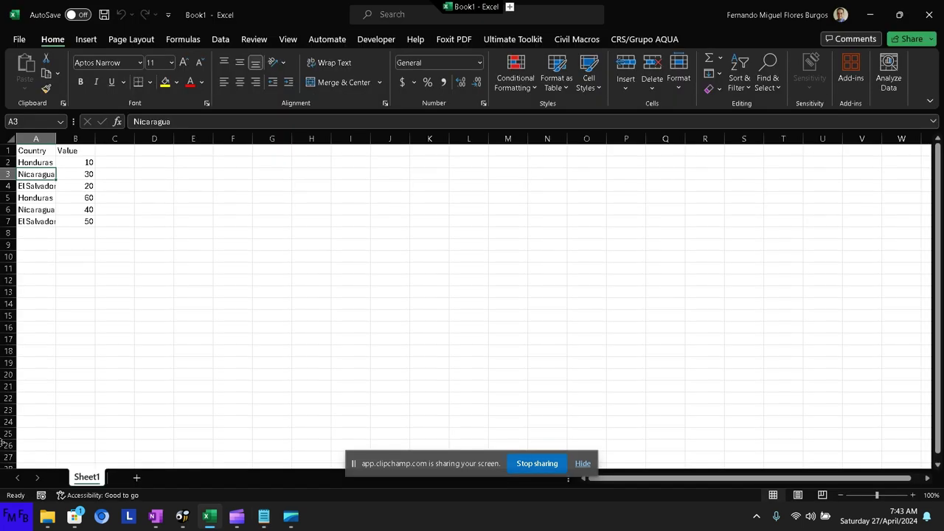
pyautogui.click(86, 39)
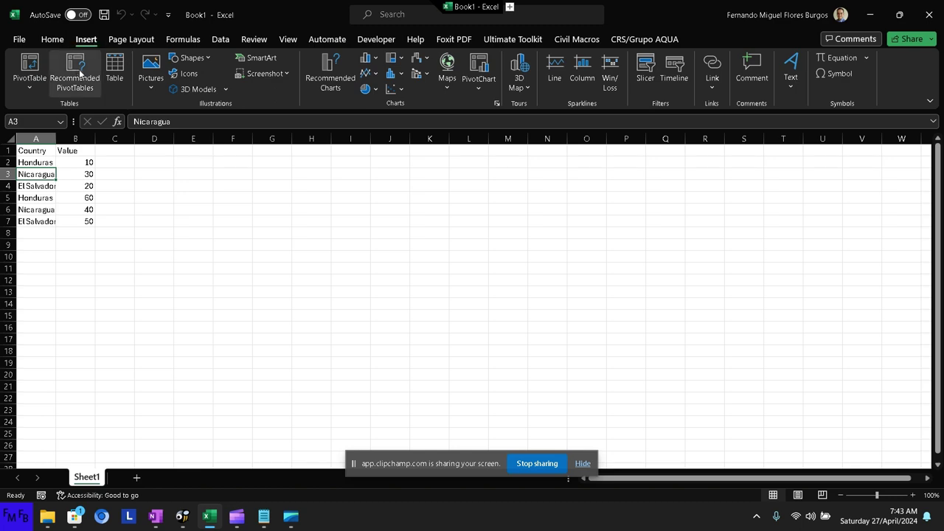
pyautogui.click(31, 89)
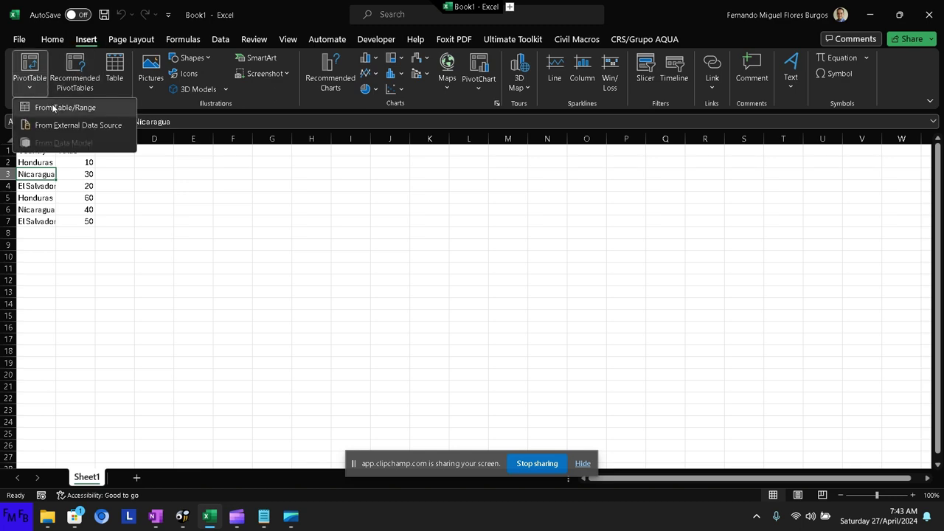
pyautogui.click(52, 106)
pyautogui.press('Return')
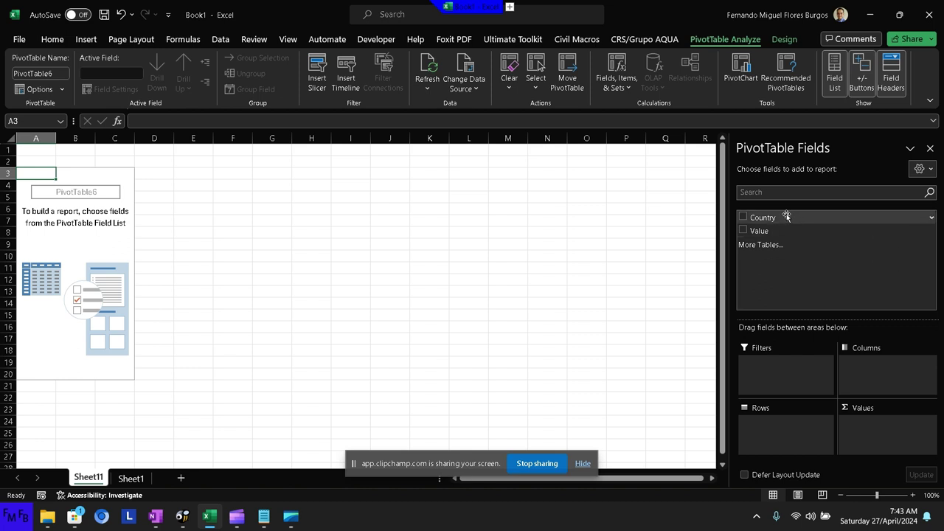
pyautogui.moveTo(763, 217); pyautogui.dragTo(779, 423)
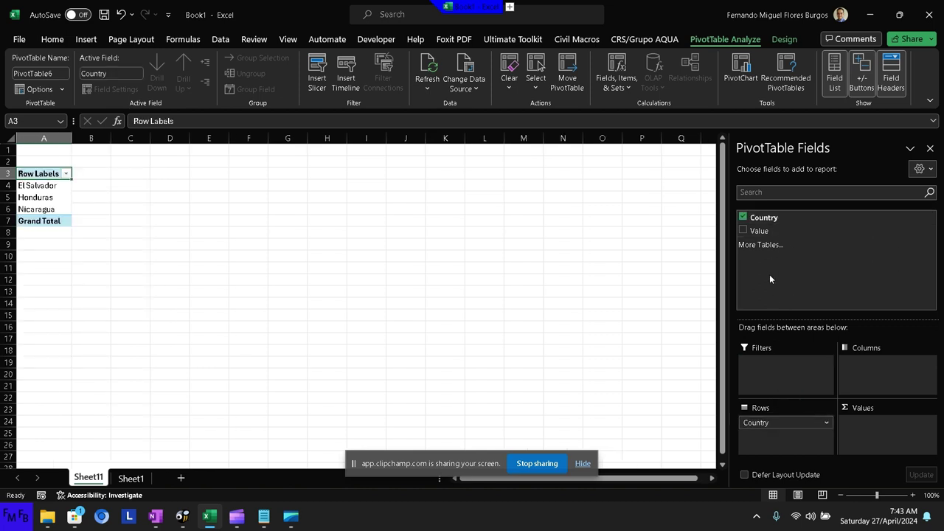
pyautogui.moveTo(761, 231); pyautogui.dragTo(874, 422)
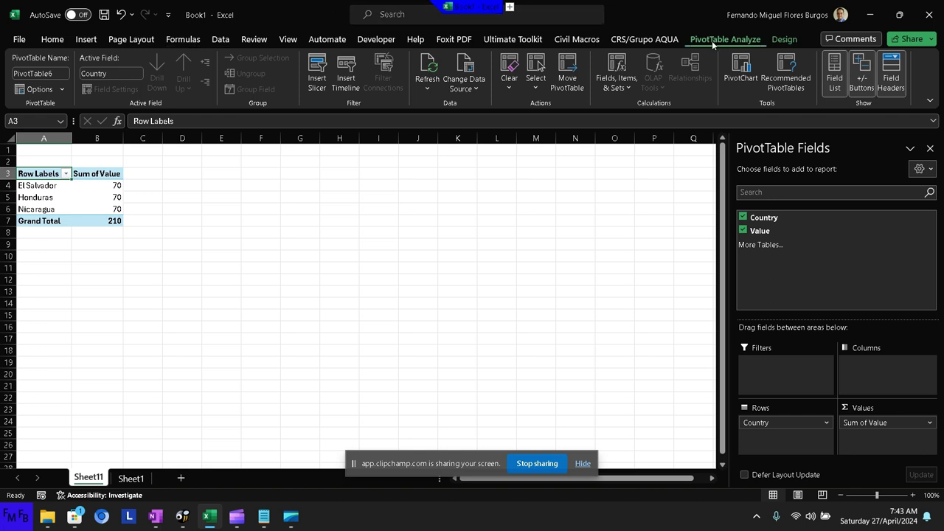
# Insert a Country slicer for the pivot table and set its buttons to 3 columns
pyautogui.click(318, 80)
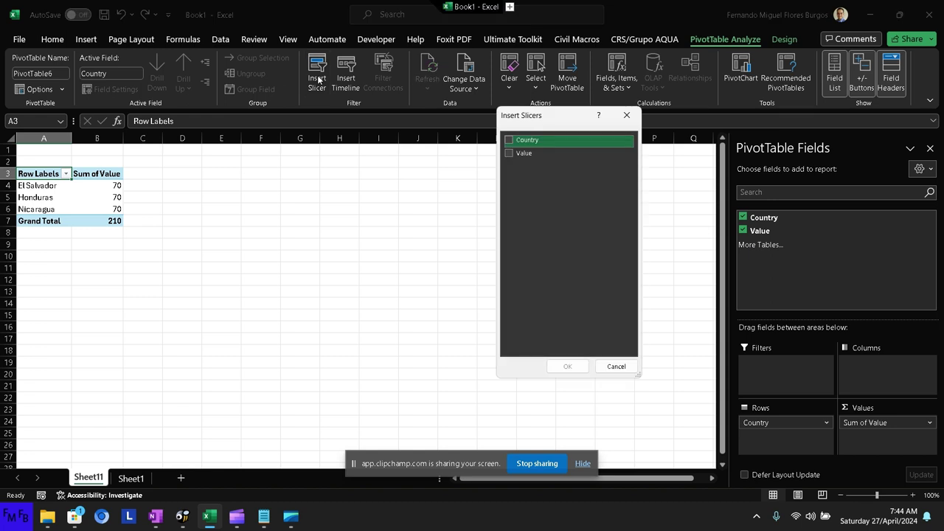
pyautogui.click(509, 140)
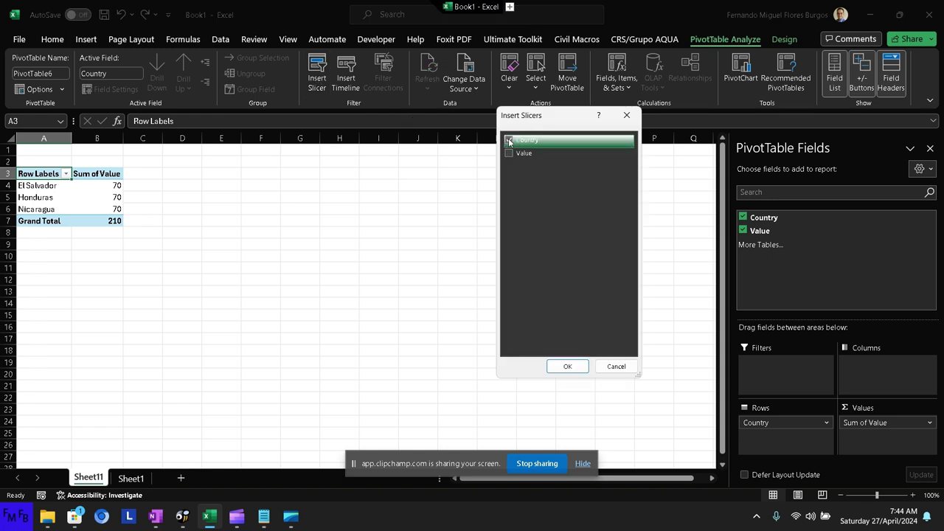
pyautogui.click(565, 366)
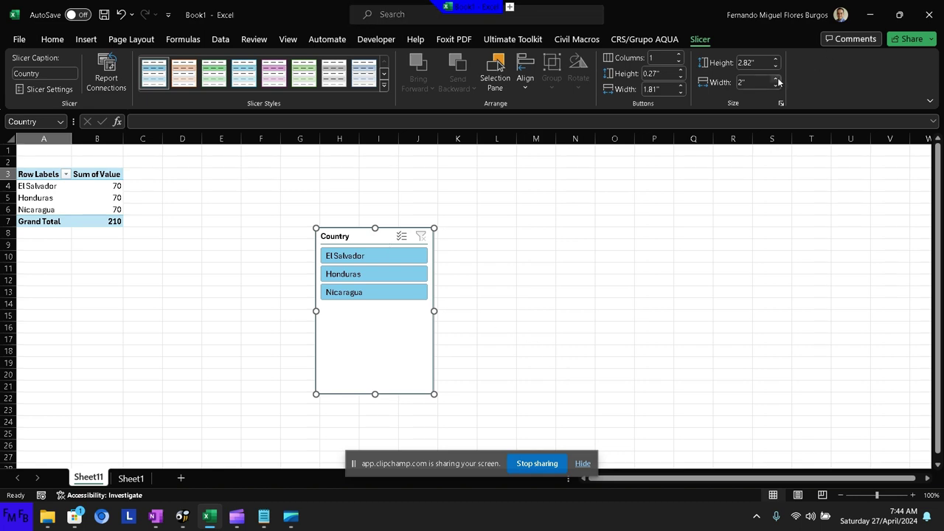
pyautogui.click(679, 55)
pyautogui.click(679, 55)
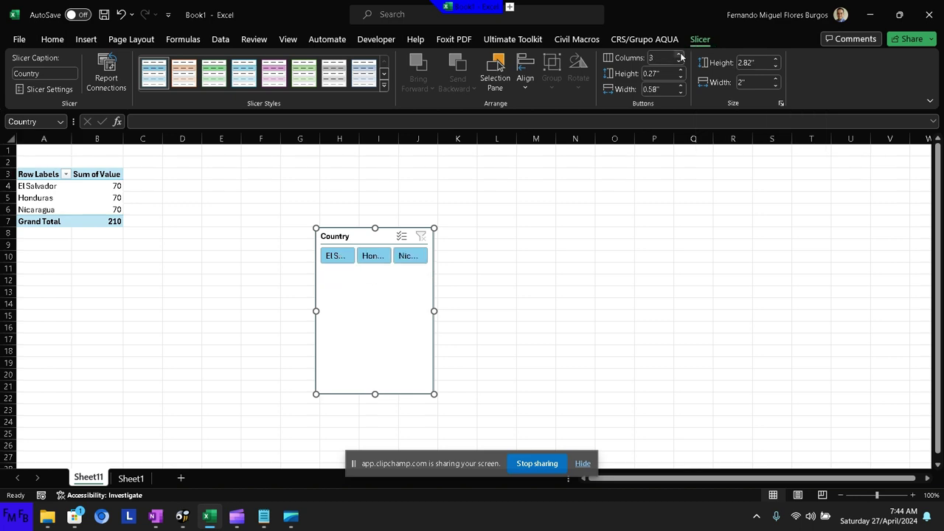
# Convert Sheet1's data range A1:B7 into a table with headers
pyautogui.click(133, 478)
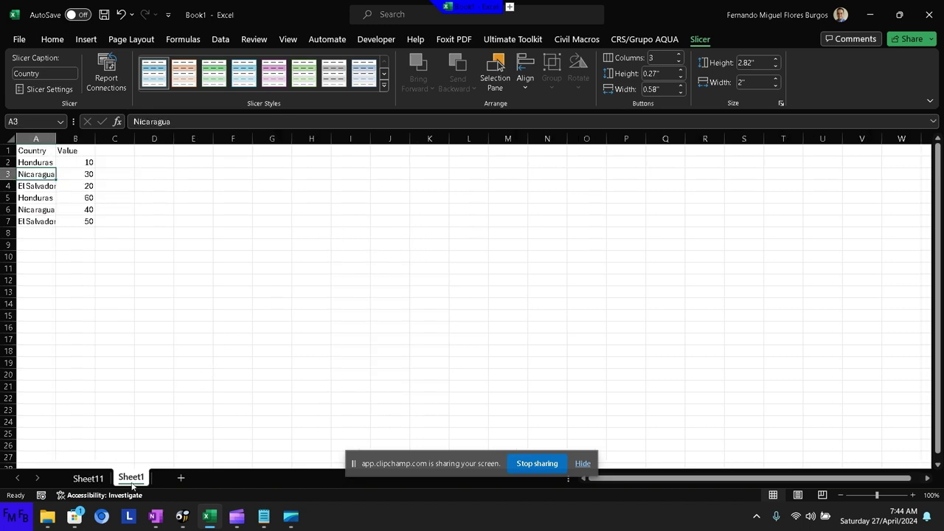
pyautogui.hotkey('ctrl', 't')
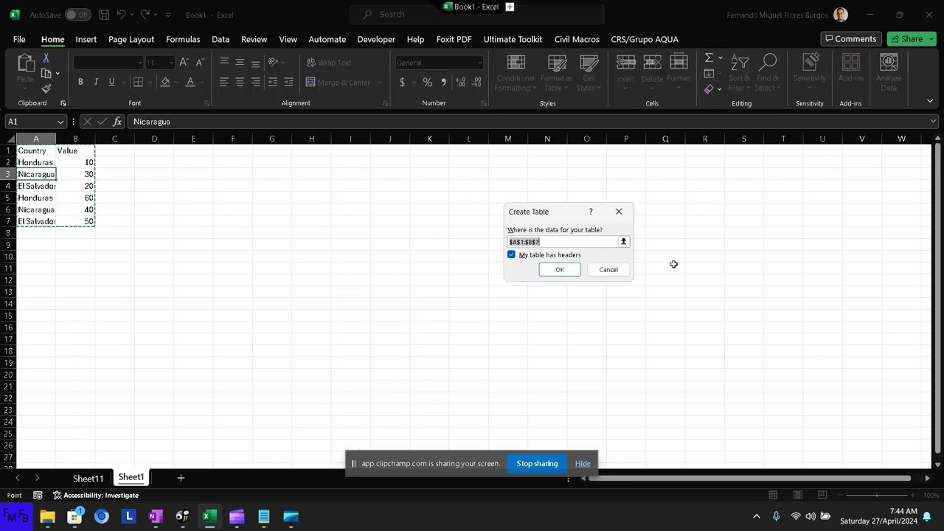
pyautogui.click(575, 269)
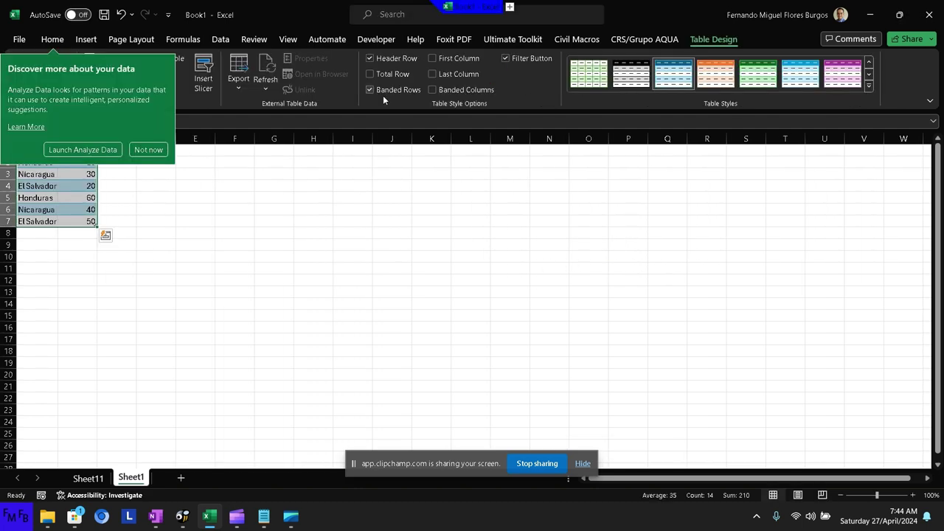
pyautogui.click(151, 150)
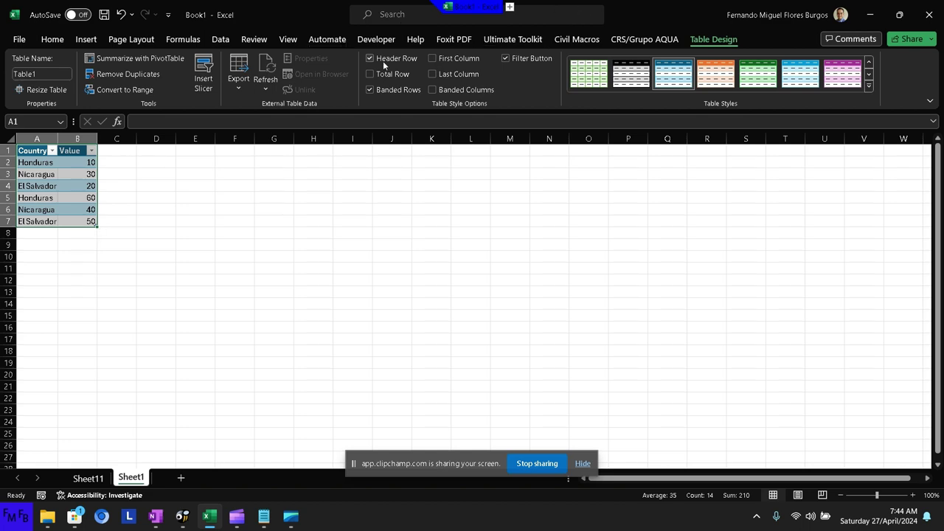
# Add a Country slicer to the table with its buttons in 3 columns
pyautogui.click(203, 74)
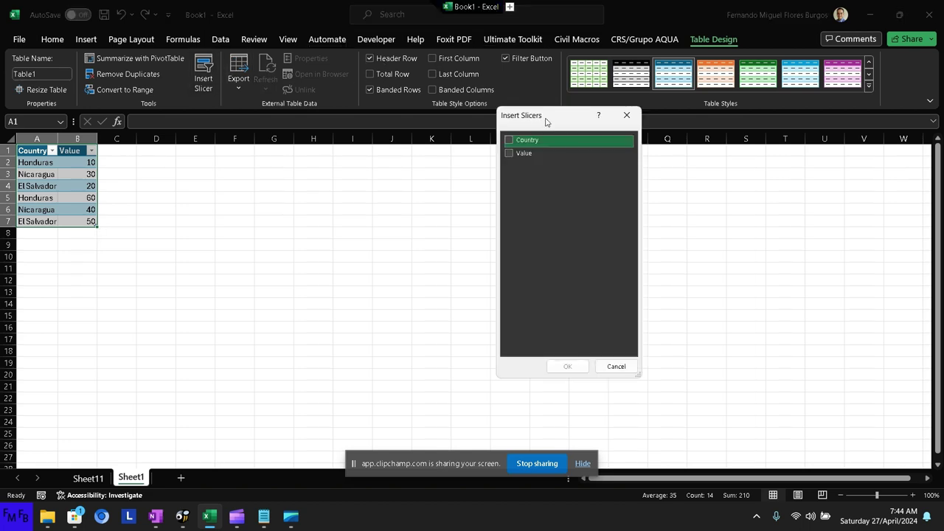
pyautogui.click(567, 142)
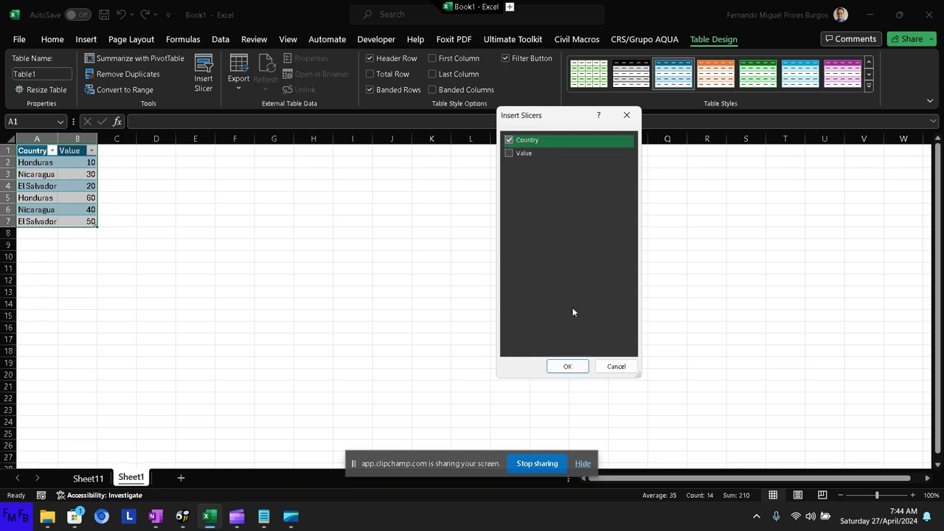
pyautogui.click(567, 366)
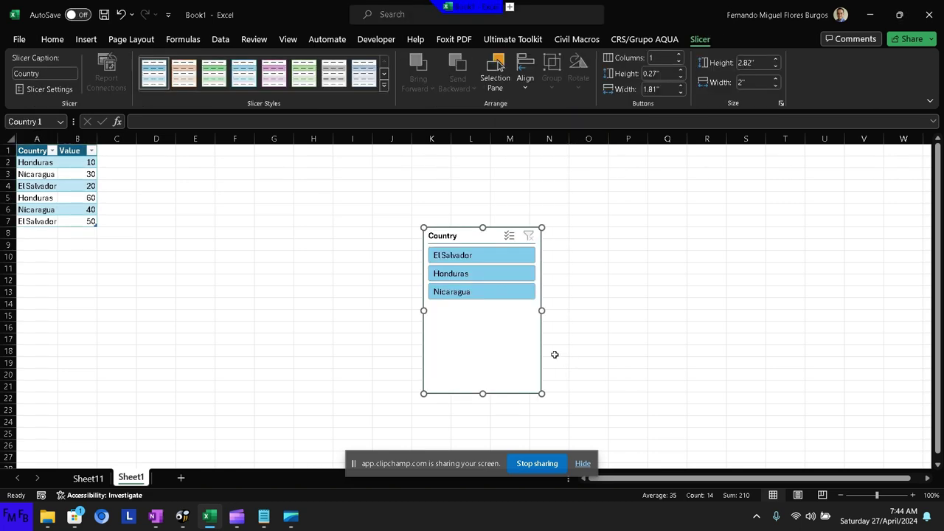
pyautogui.click(679, 55)
pyautogui.click(679, 55)
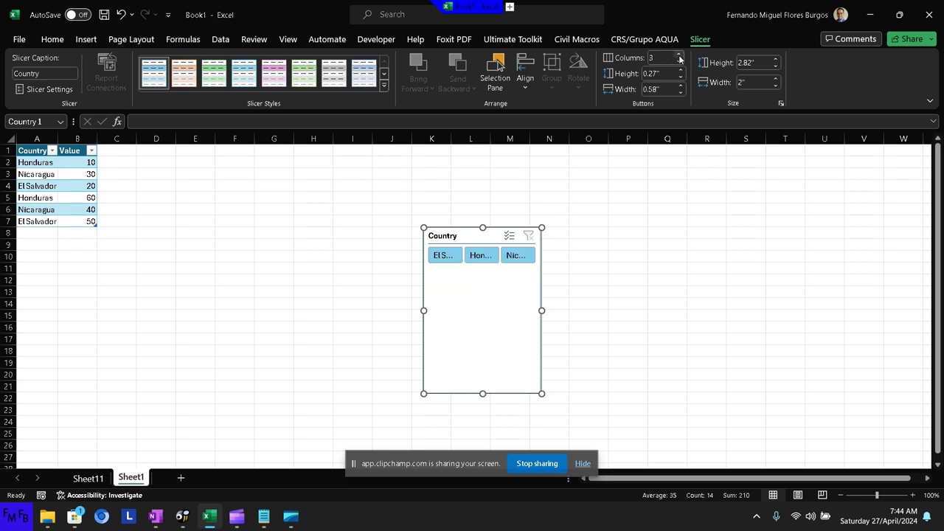